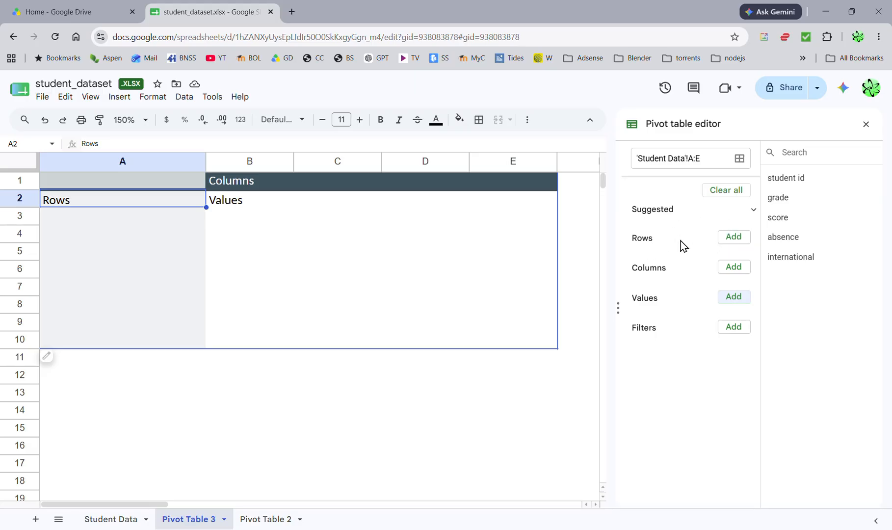
# Step: Add score to the pivot table values, summarized by AVERAGE
pyautogui.click(732, 299)
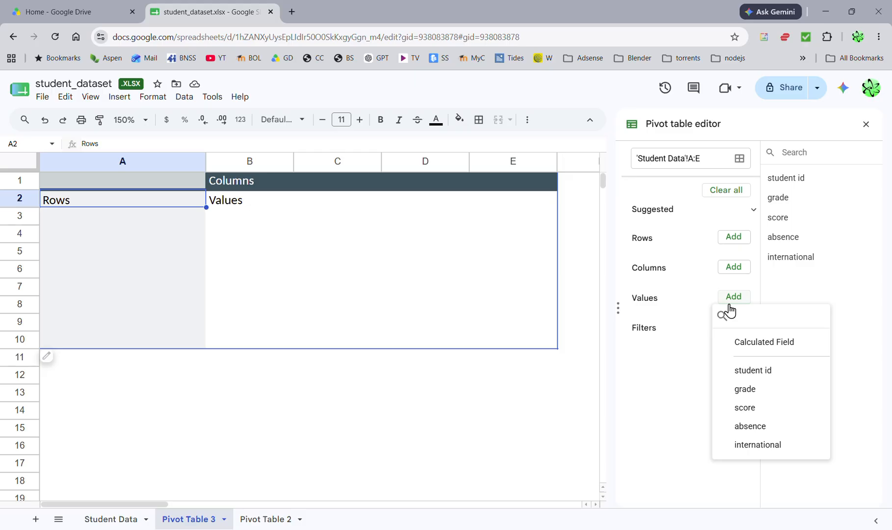
pyautogui.click(745, 407)
pyautogui.click(677, 354)
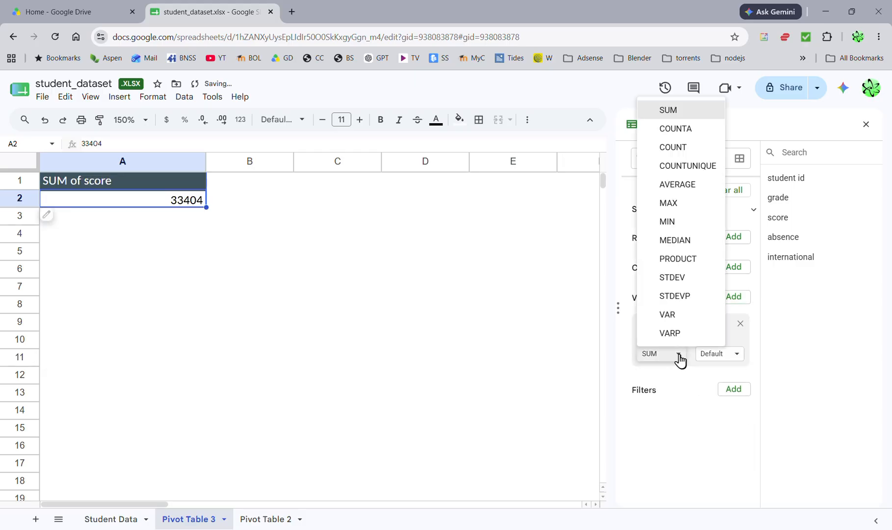
pyautogui.click(677, 185)
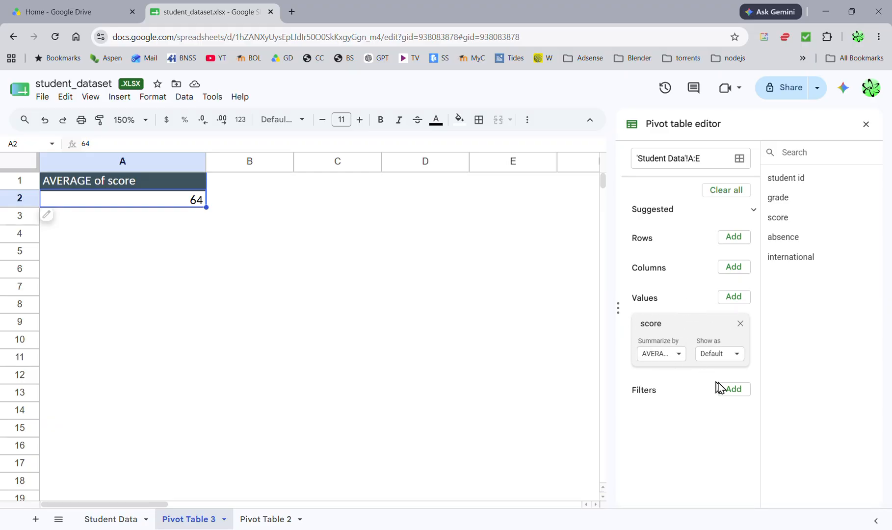
# Step: Filter the pivot table to scores greater than or equal to 50
pyautogui.click(733, 390)
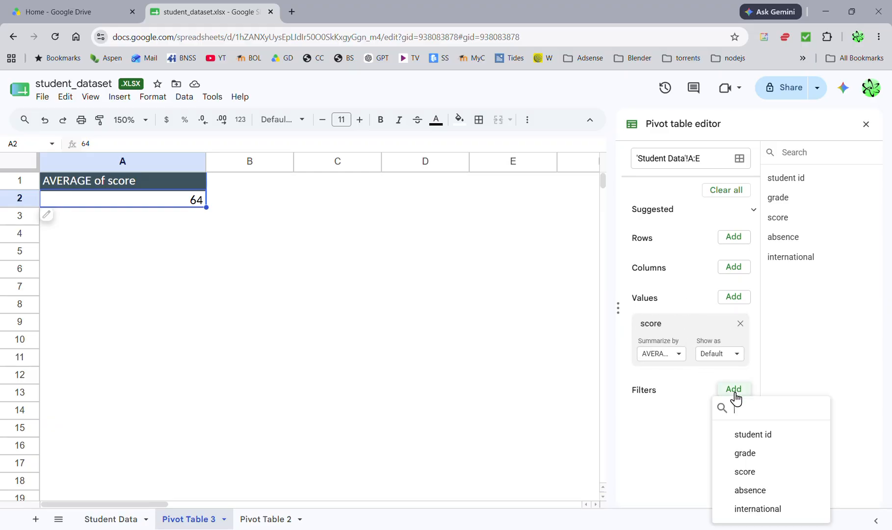
pyautogui.click(749, 473)
pyautogui.click(696, 449)
pyautogui.click(693, 333)
pyautogui.click(681, 326)
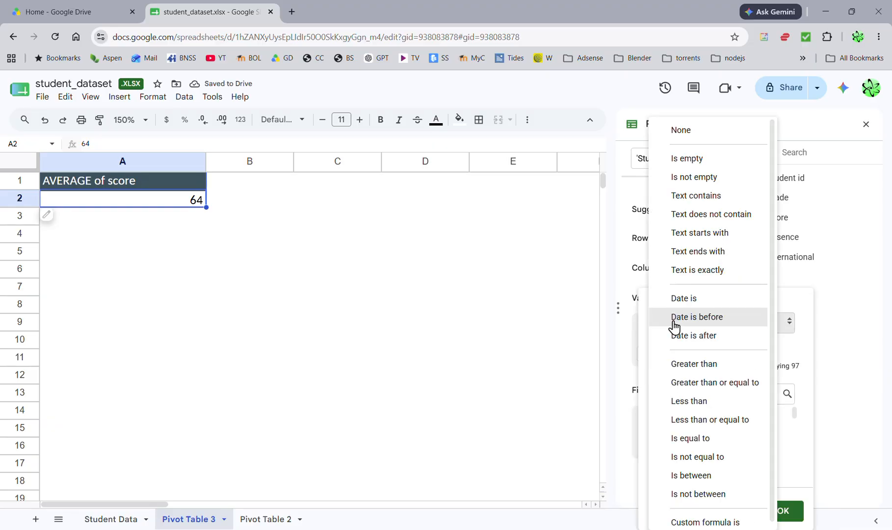
pyautogui.click(687, 383)
pyautogui.click(674, 319)
pyautogui.write('50')
pyautogui.click(783, 511)
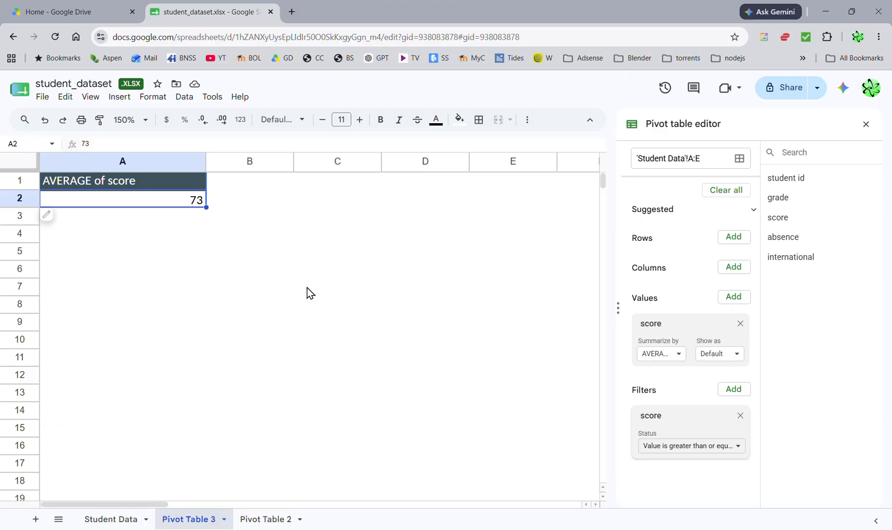
# Step: Remove the score filter and the score value from the pivot table
pyautogui.click(741, 416)
pyautogui.click(740, 324)
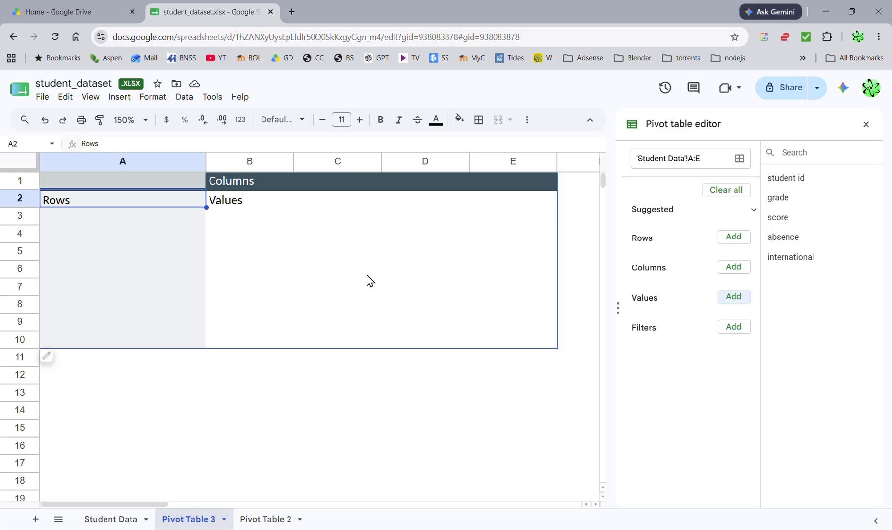
# Step: Enter the notes "total 10's" in cell C14 and "how many 10's have 10+ abs" in cell C15
pyautogui.click(349, 410)
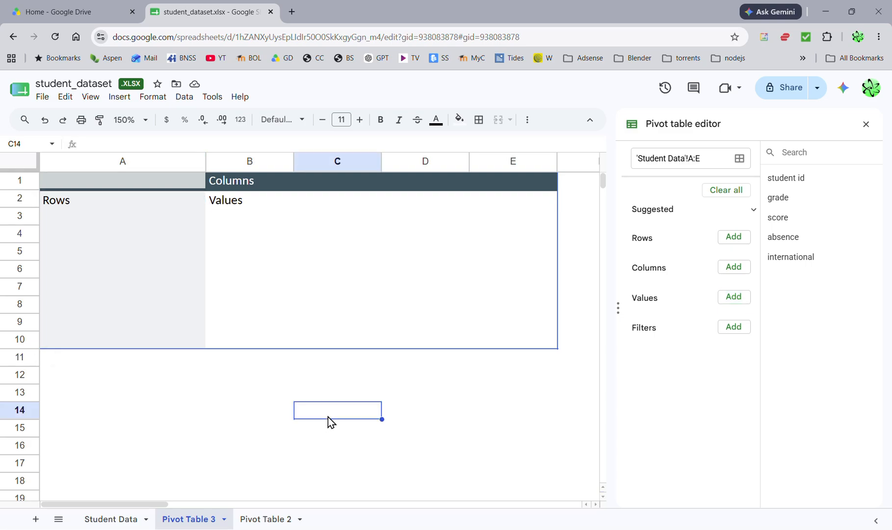
pyautogui.write('total 10')
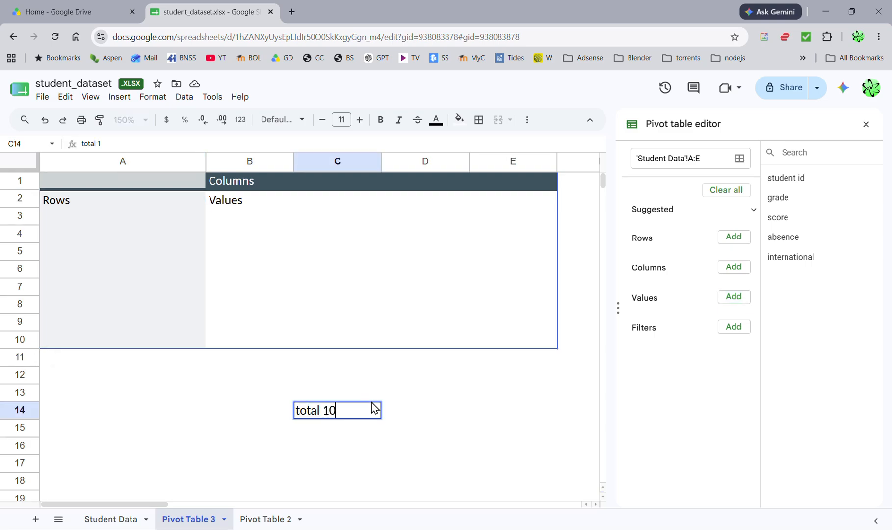
pyautogui.write("'s")
pyautogui.press('Return')
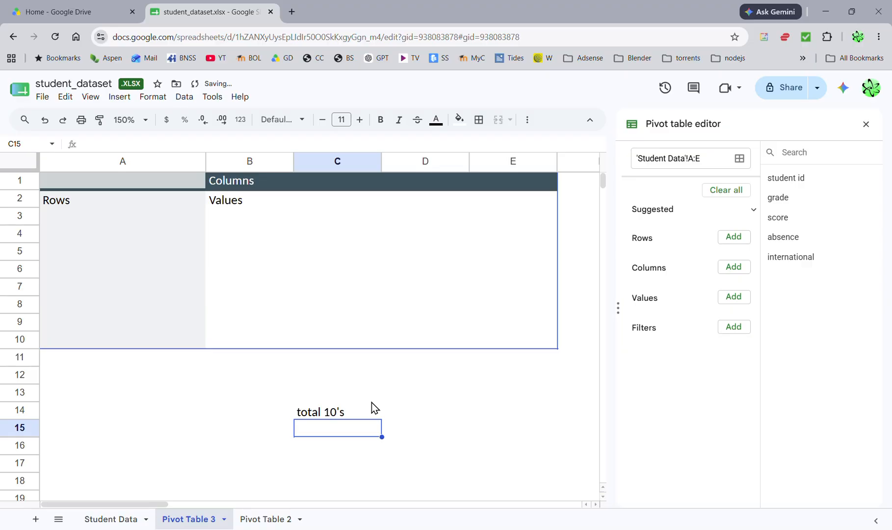
pyautogui.write("how many 10's ")
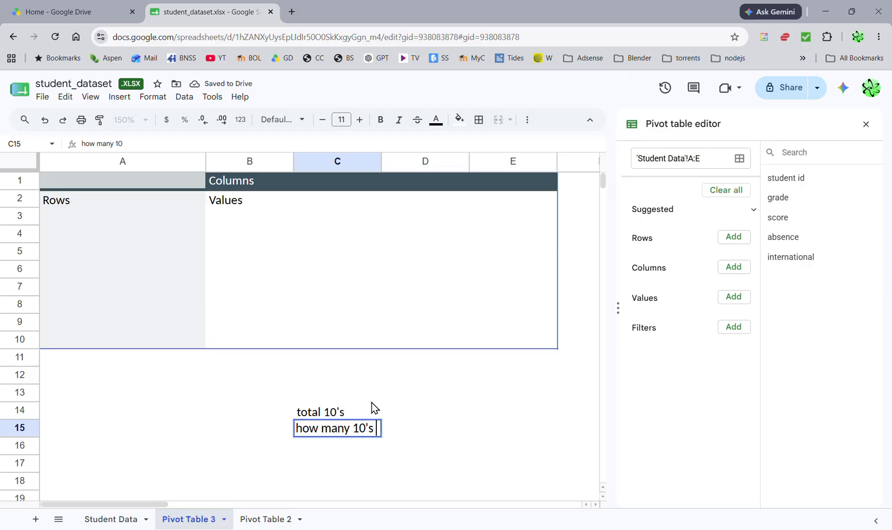
pyautogui.write('have 10')
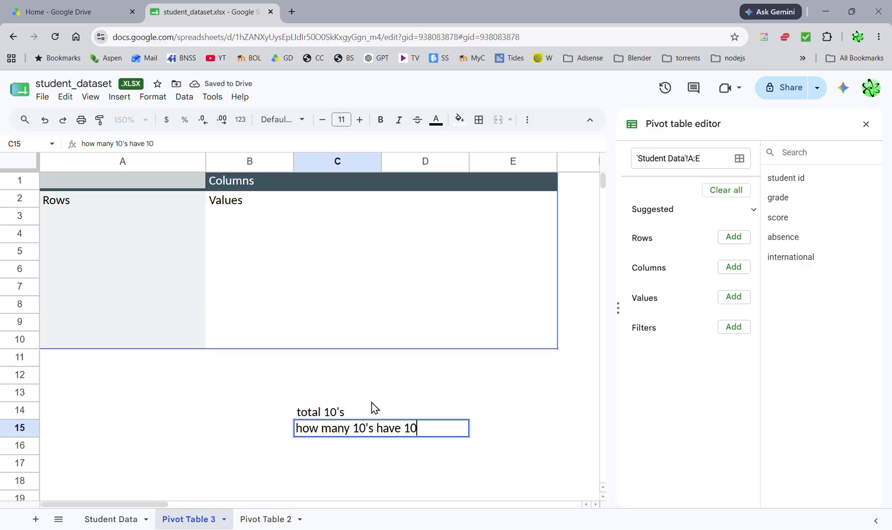
pyautogui.write('+ abs')
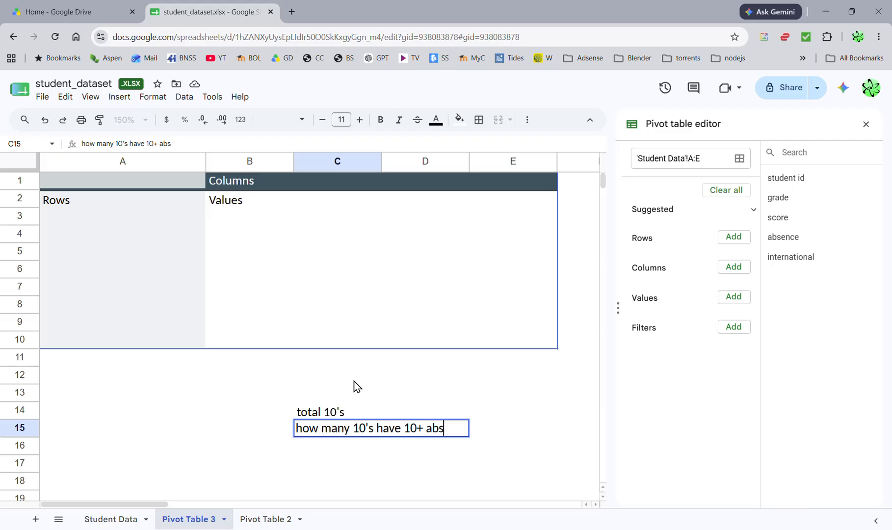
# Step: Delete the two notes in cells C14 and C15
pyautogui.click(316, 415)
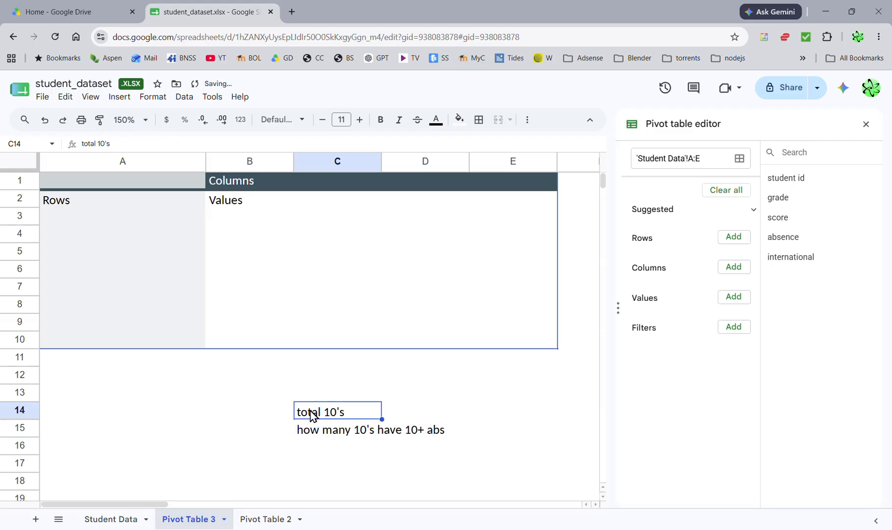
pyautogui.press('Delete')
pyautogui.click(328, 434)
pyautogui.press('Delete')
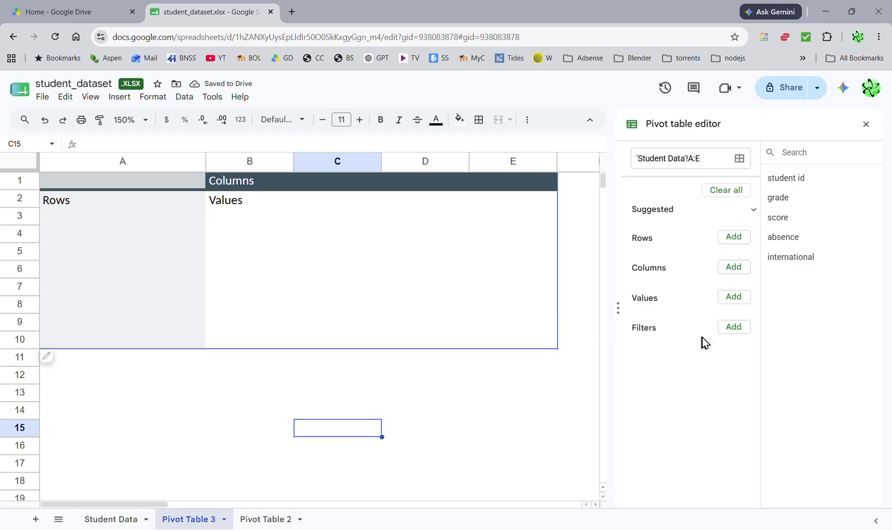
# Step: Add a grade filter to the pivot table that keeps only the value 10
pyautogui.click(734, 327)
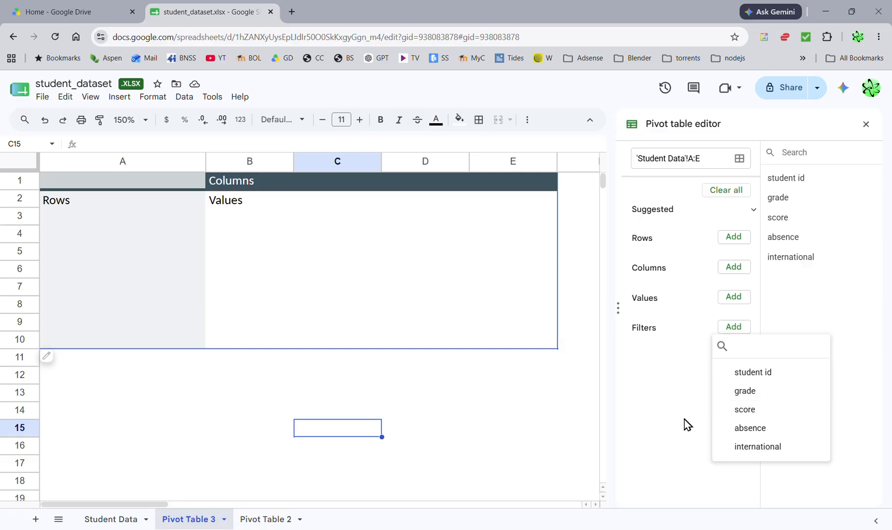
pyautogui.click(744, 390)
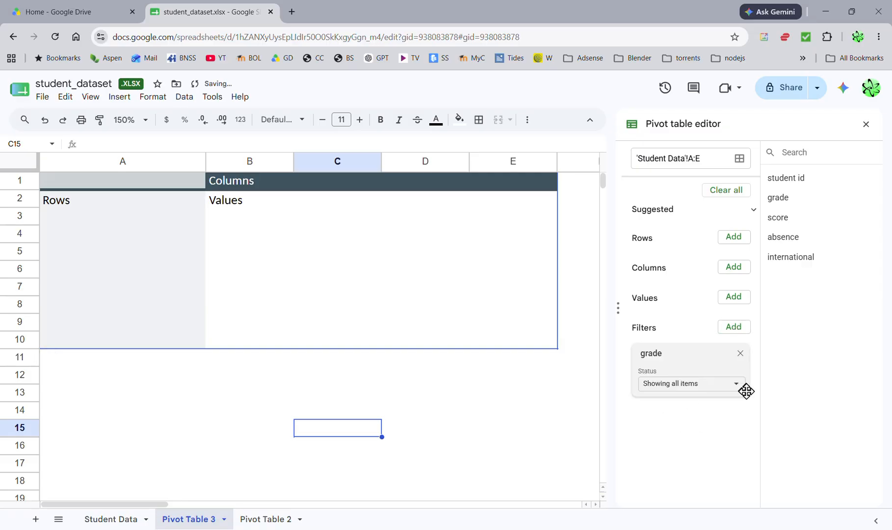
pyautogui.click(721, 395)
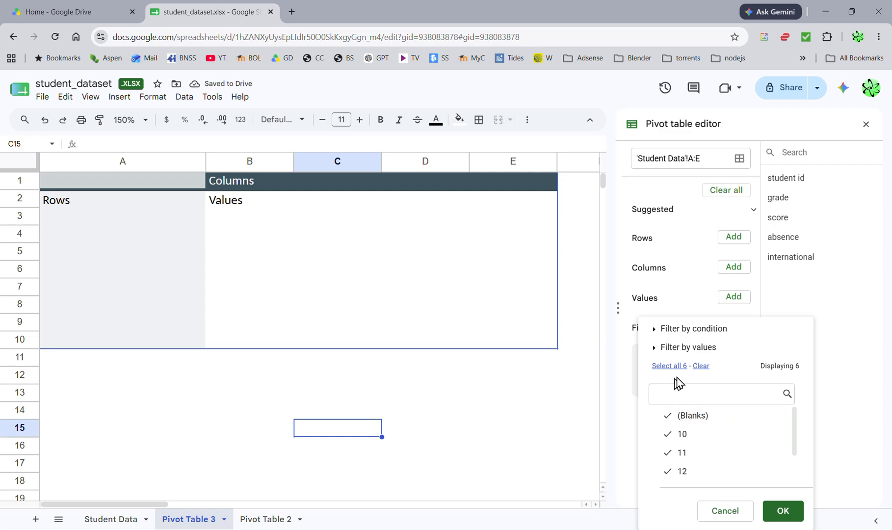
pyautogui.click(701, 366)
pyautogui.click(686, 432)
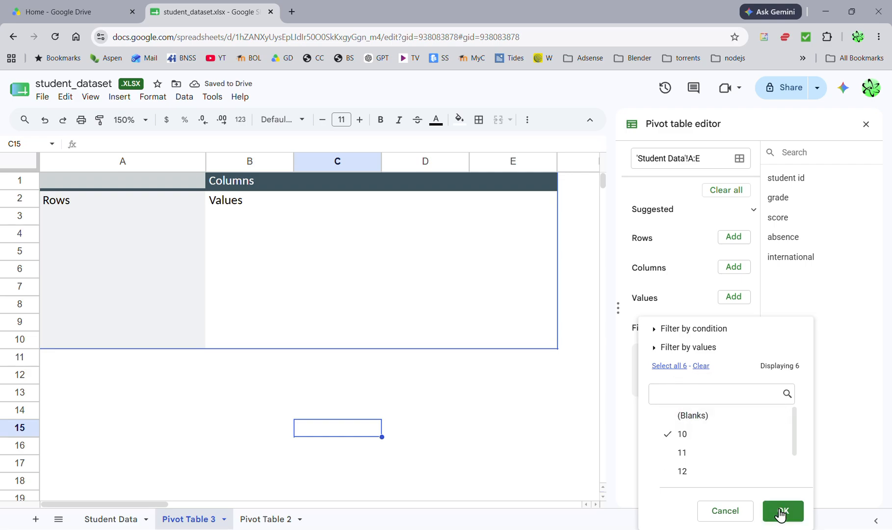
pyautogui.click(781, 512)
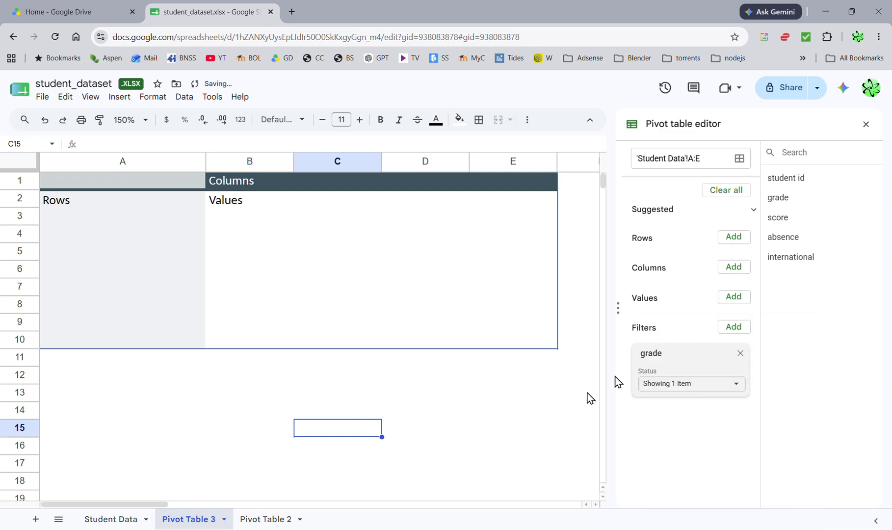
# Step: Add student id to the pivot table values, summarized by COUNTA
pyautogui.click(733, 299)
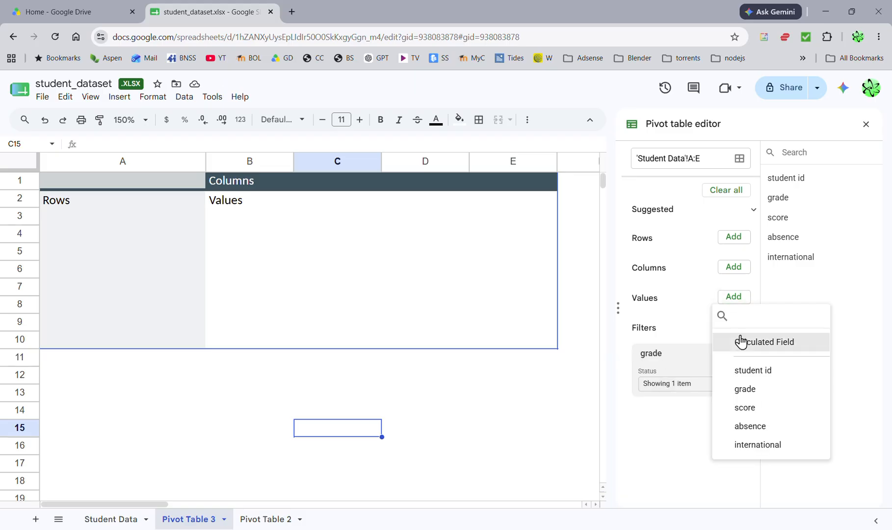
pyautogui.click(752, 376)
pyautogui.click(677, 357)
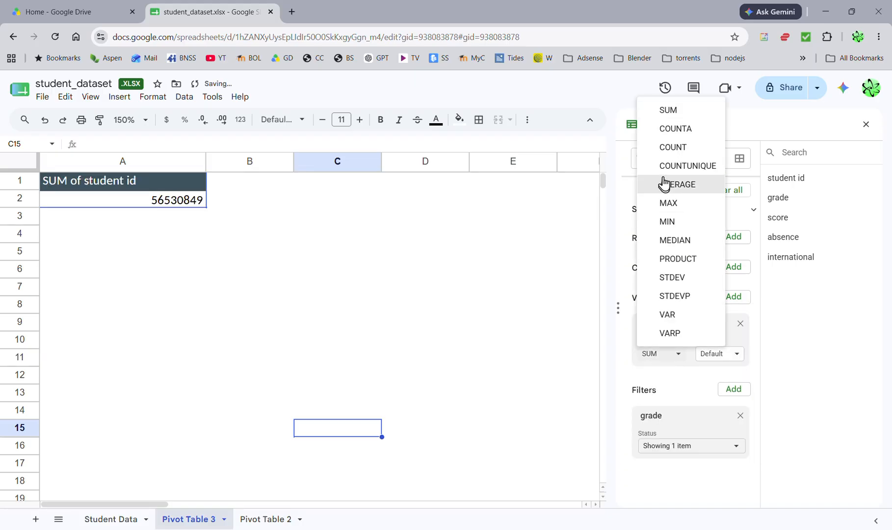
pyautogui.click(685, 135)
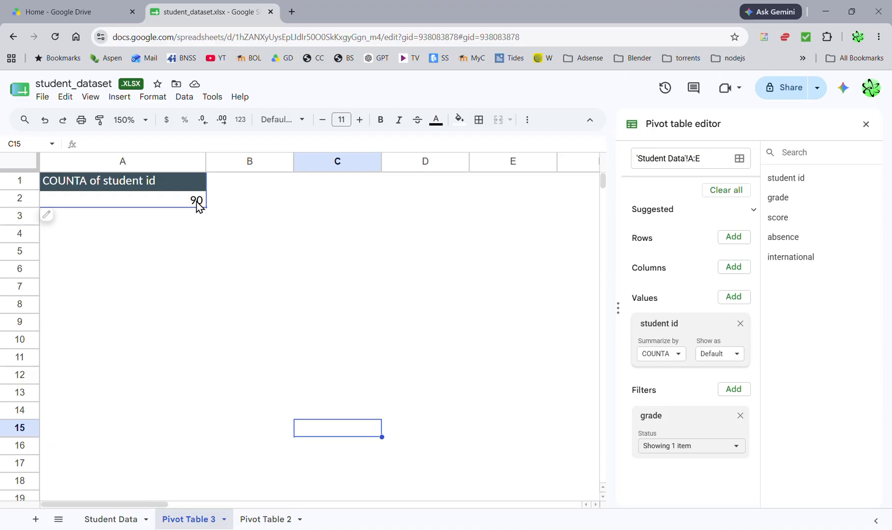
# Step: Add an absence filter to the pivot table with the condition greater than or equal to 10
pyautogui.click(732, 390)
pyautogui.click(743, 474)
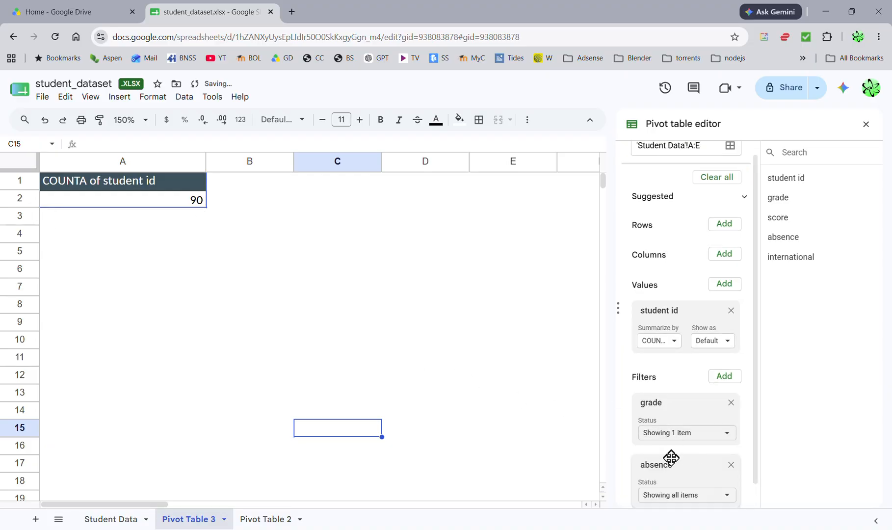
pyautogui.click(669, 494)
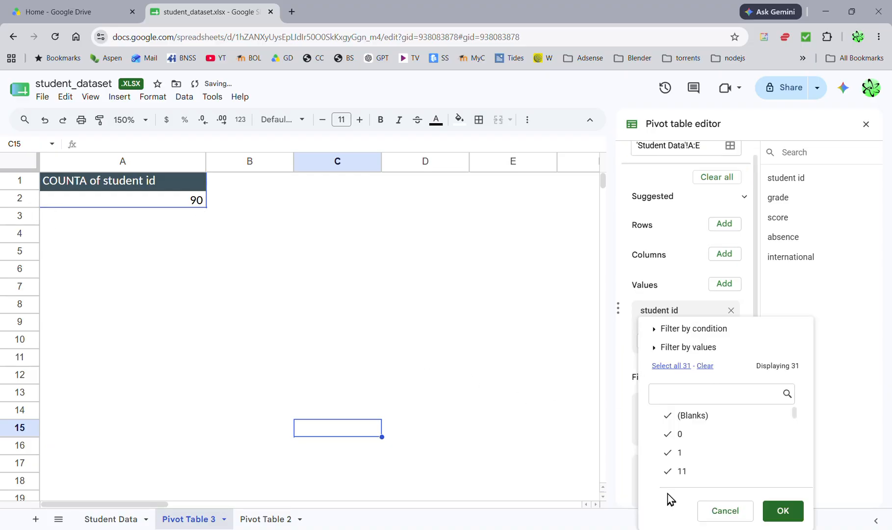
pyautogui.click(685, 328)
pyautogui.click(680, 321)
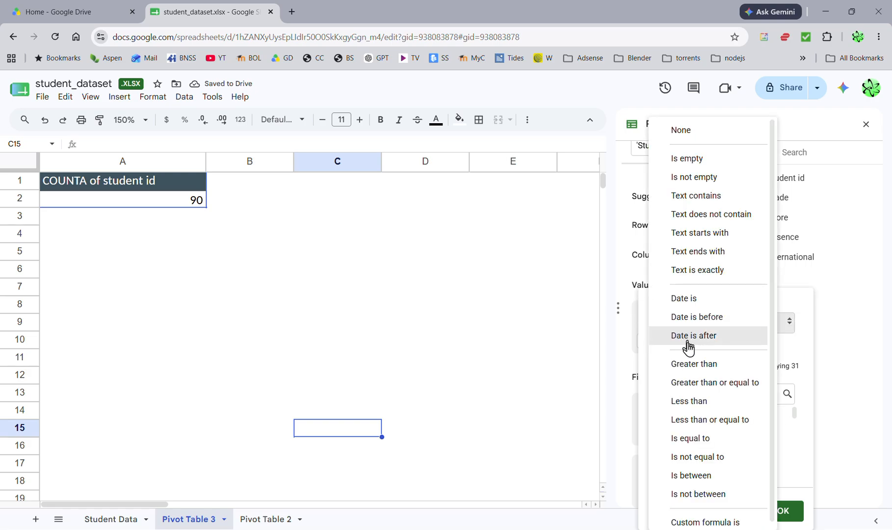
pyautogui.click(695, 388)
pyautogui.click(675, 316)
pyautogui.write('10')
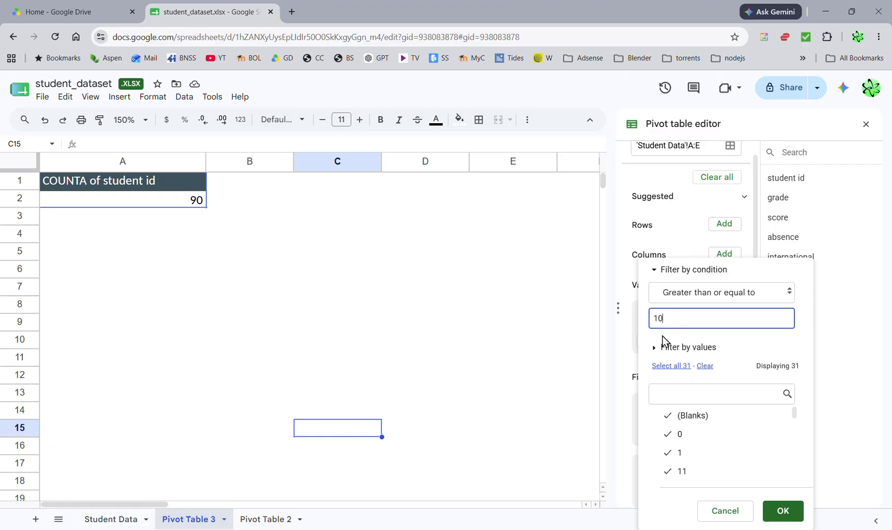
pyautogui.click(780, 513)
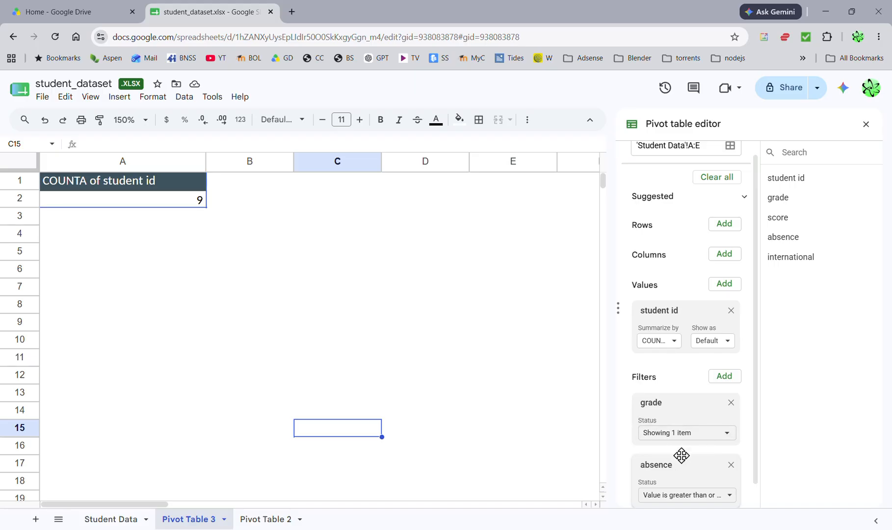
# Step: Replace the pivot table's grade filter with grade as the row field, and widen column B to fit its header
pyautogui.click(730, 406)
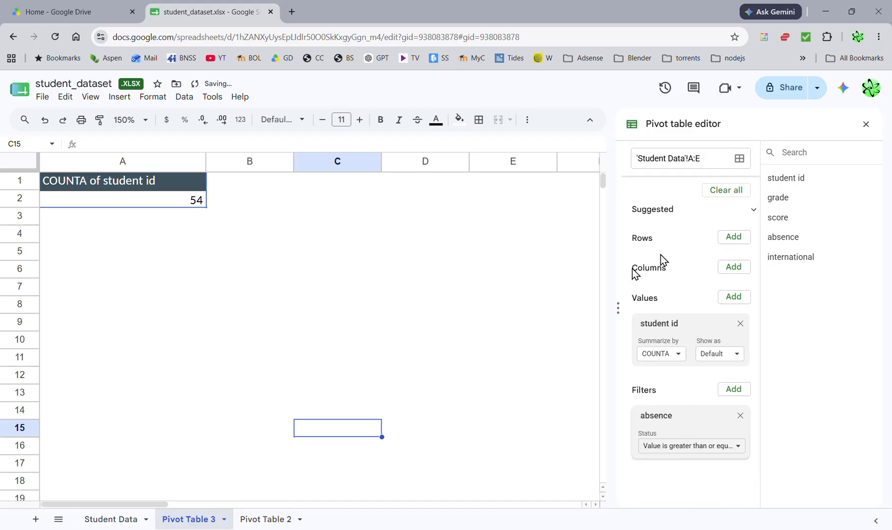
pyautogui.click(732, 243)
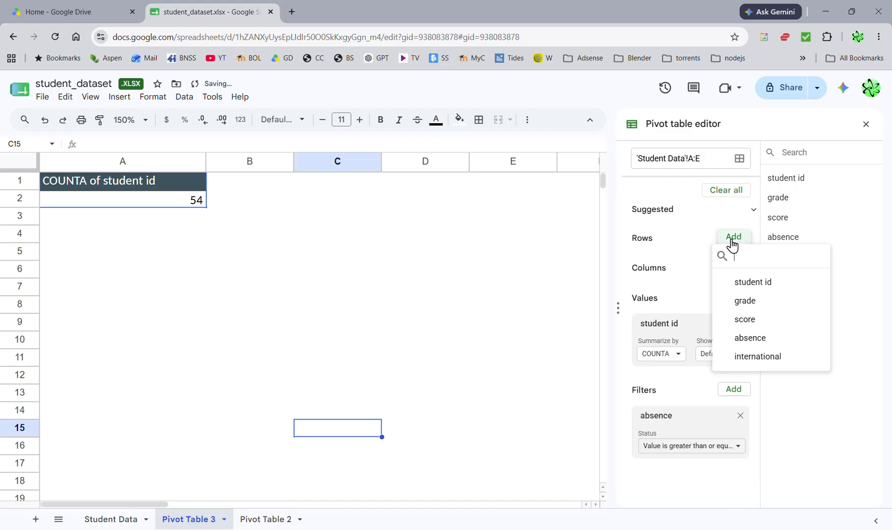
pyautogui.click(743, 301)
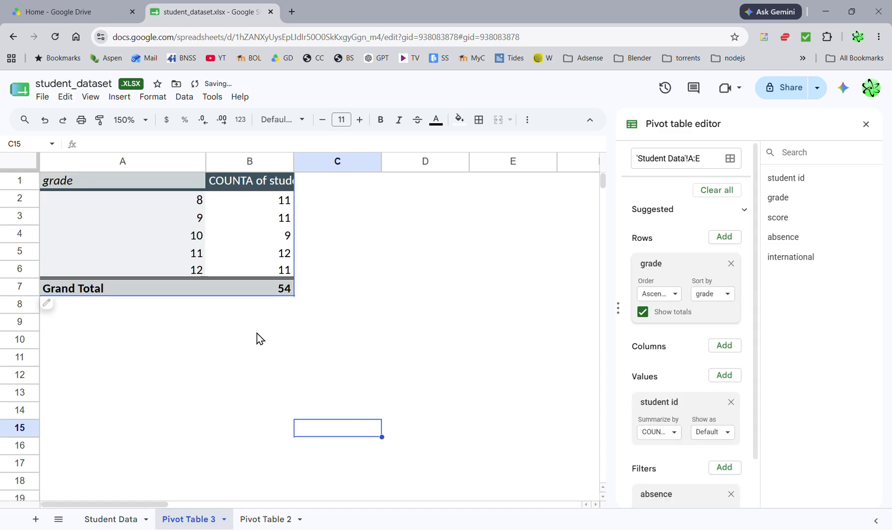
pyautogui.moveTo(294, 162); pyautogui.dragTo(378, 162)
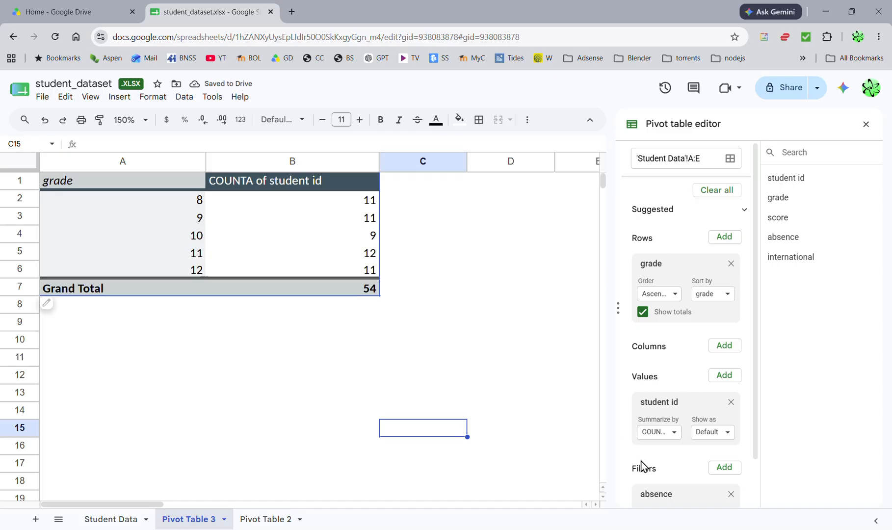
# Step: Remove the absence filter from the pivot table
pyautogui.scroll(-1, 657, 449)
pyautogui.scroll(1, 659, 448)
pyautogui.scroll(-1, 647, 309)
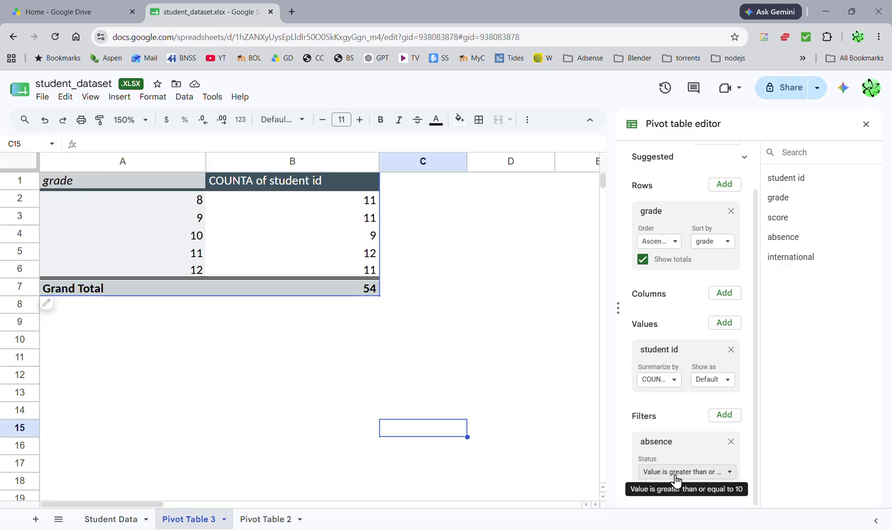
pyautogui.click(730, 443)
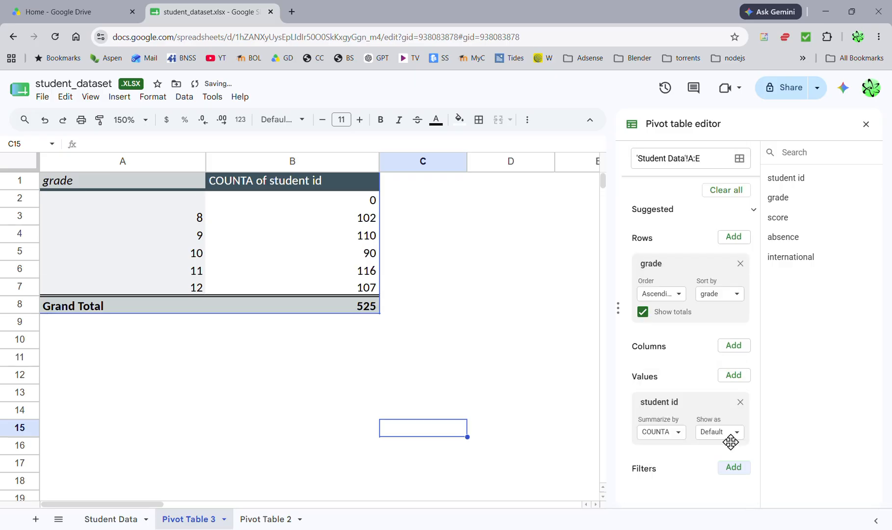